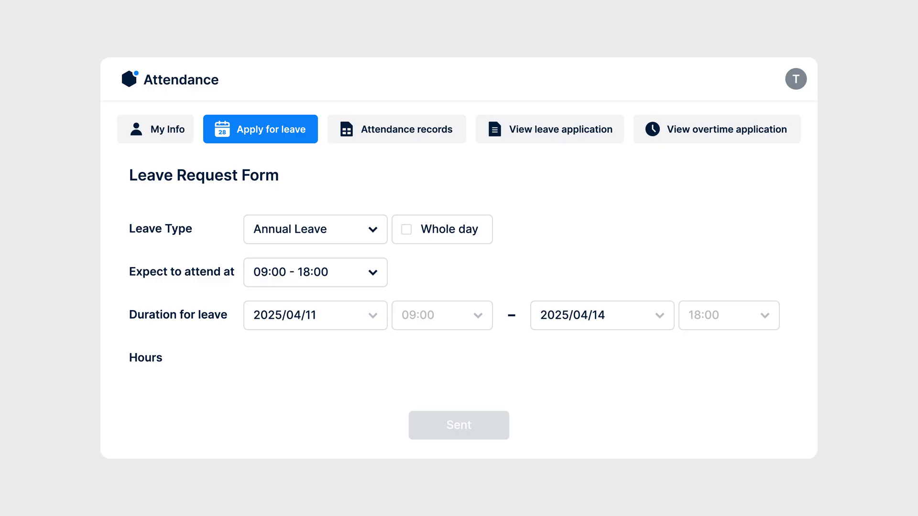
# Submit the leave request as whole days and add the April 11–14 leave to Synology Calendar.
pyautogui.click(407, 230)
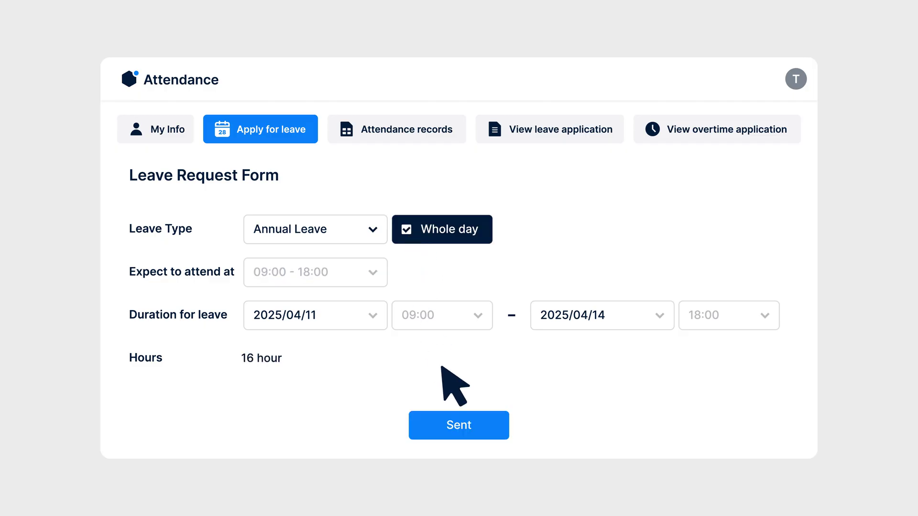
pyautogui.click(481, 425)
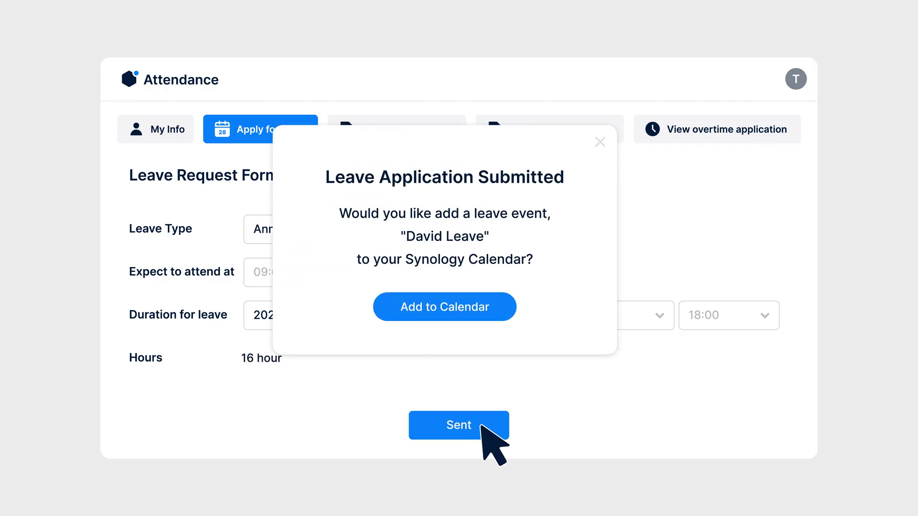
pyautogui.click(495, 309)
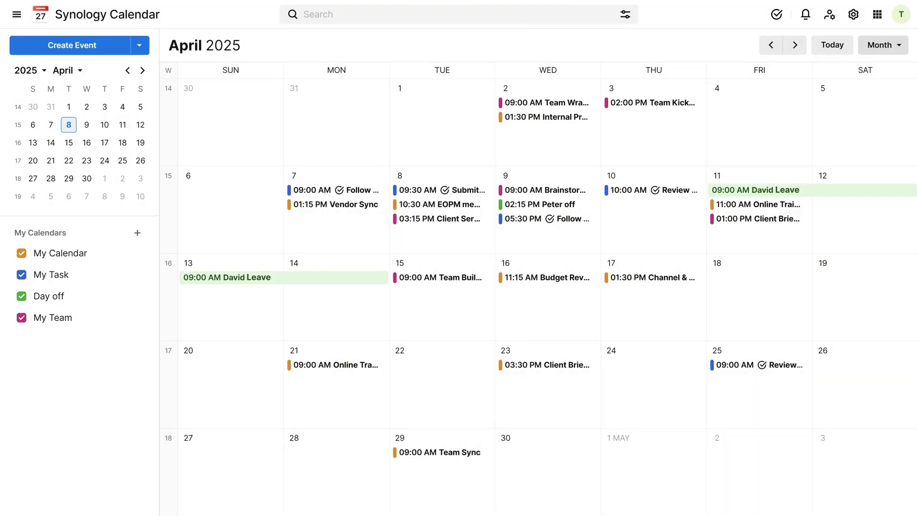
# Switch the calendar to Day view, then Week view, then back to Month view.
pyautogui.click(889, 45)
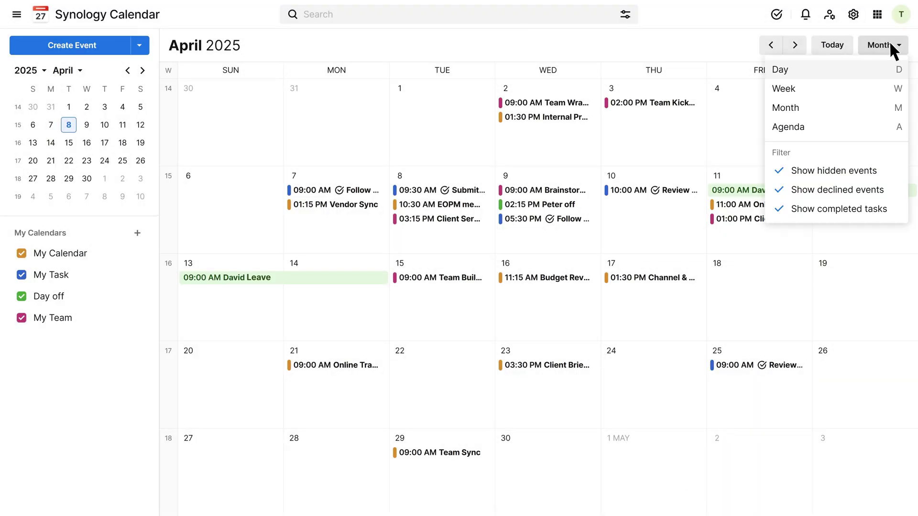
pyautogui.click(867, 67)
pyautogui.click(884, 48)
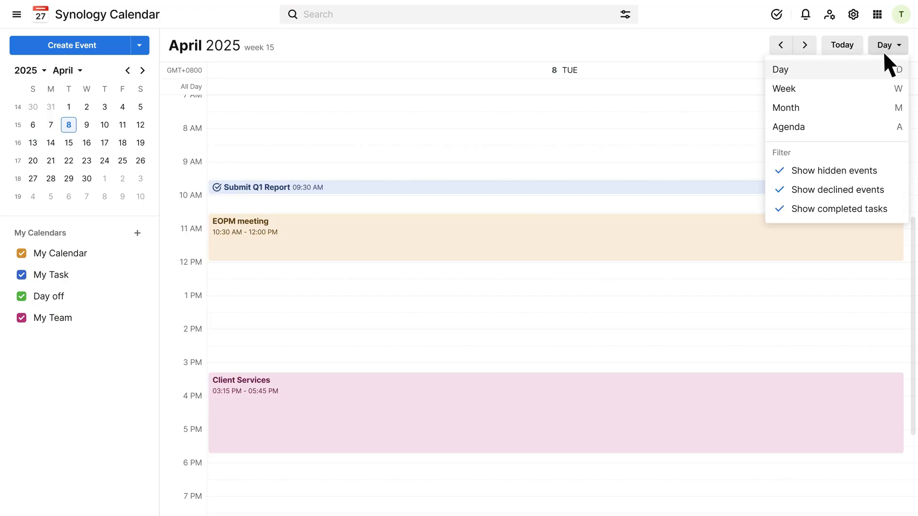
pyautogui.click(862, 84)
pyautogui.click(888, 43)
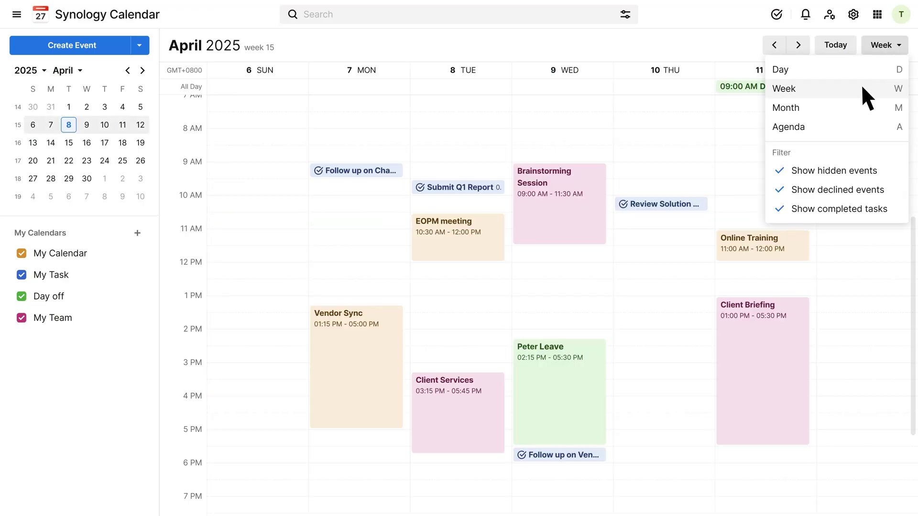
pyautogui.click(848, 106)
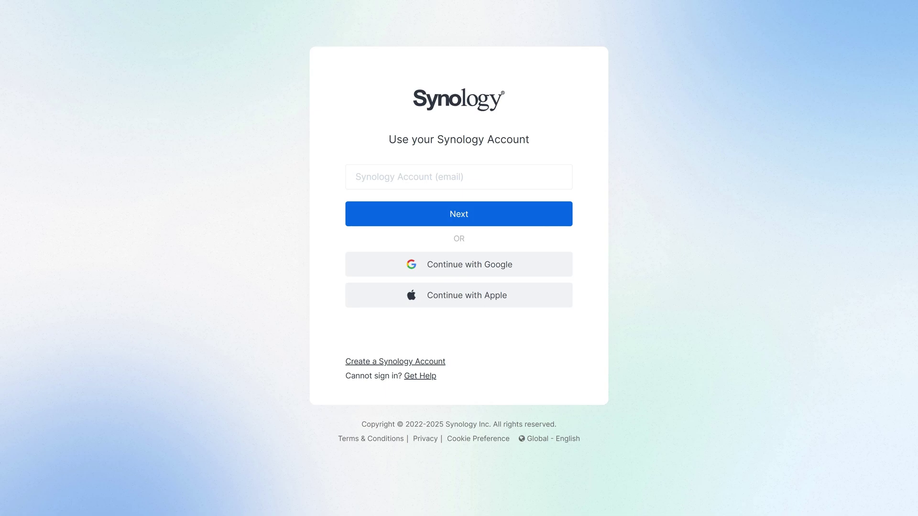
# Sign in to Synology Account with the account e-mail and password.
pyautogui.click(458, 176)
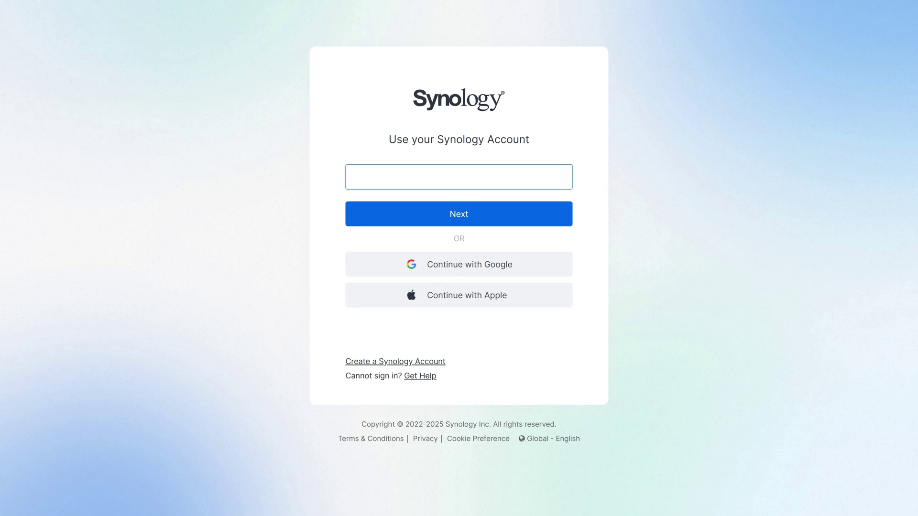
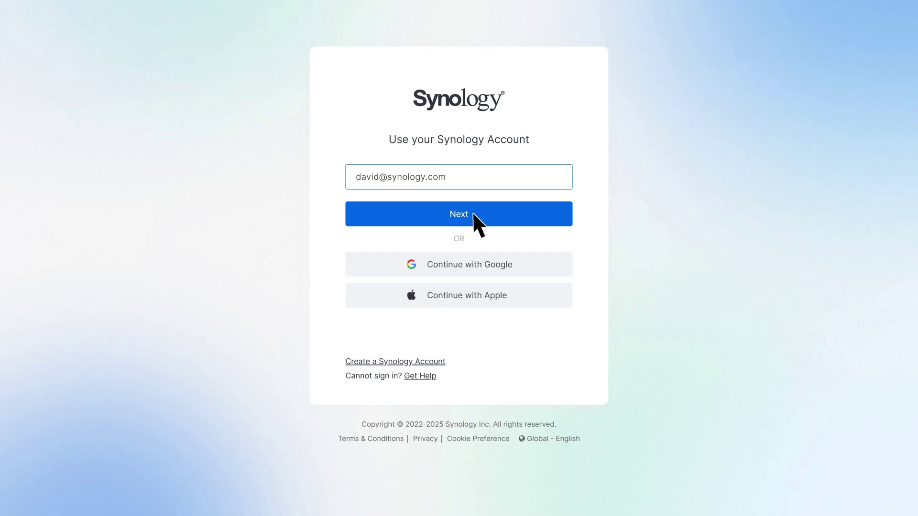
pyautogui.click(473, 219)
pyautogui.write('*********')
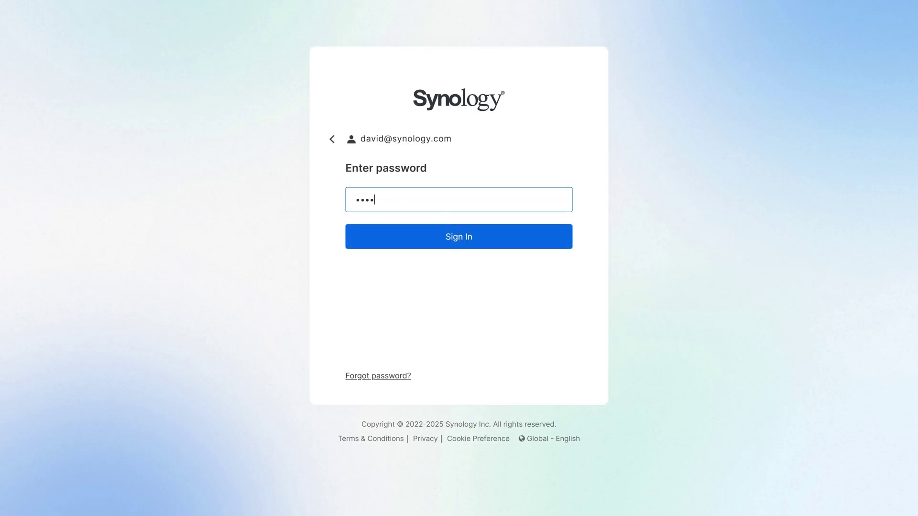
pyautogui.write('***')
pyautogui.click(477, 236)
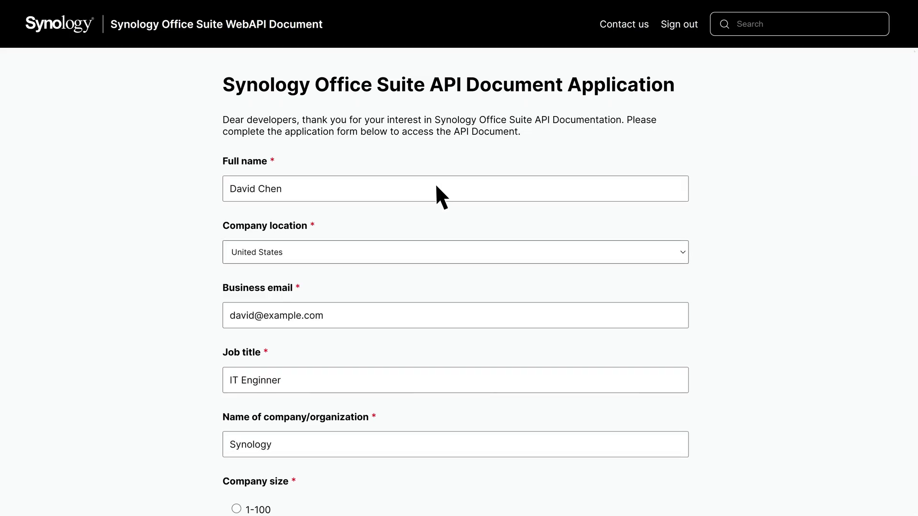
# Submit the API application, then open the Synology Calendar Authorization 'Sign in' endpoint documentation.
pyautogui.scroll(-10, 436, 191)
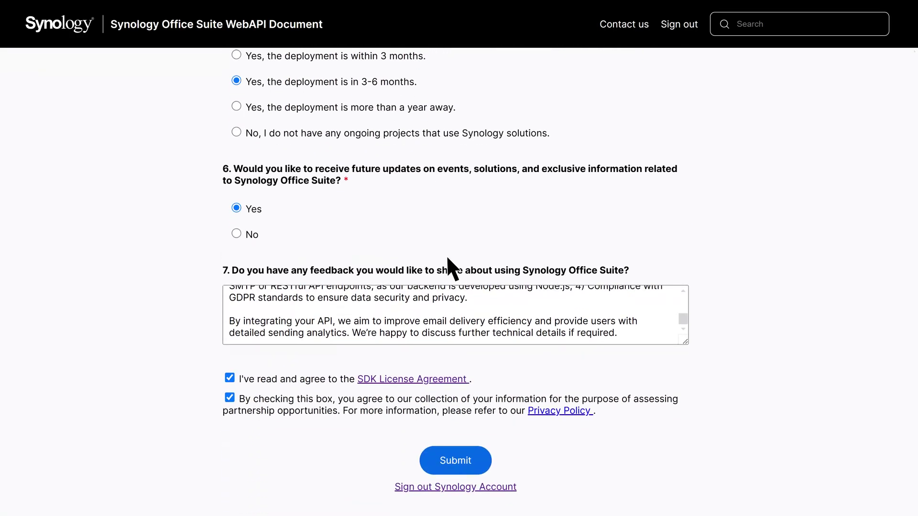
pyautogui.click(478, 458)
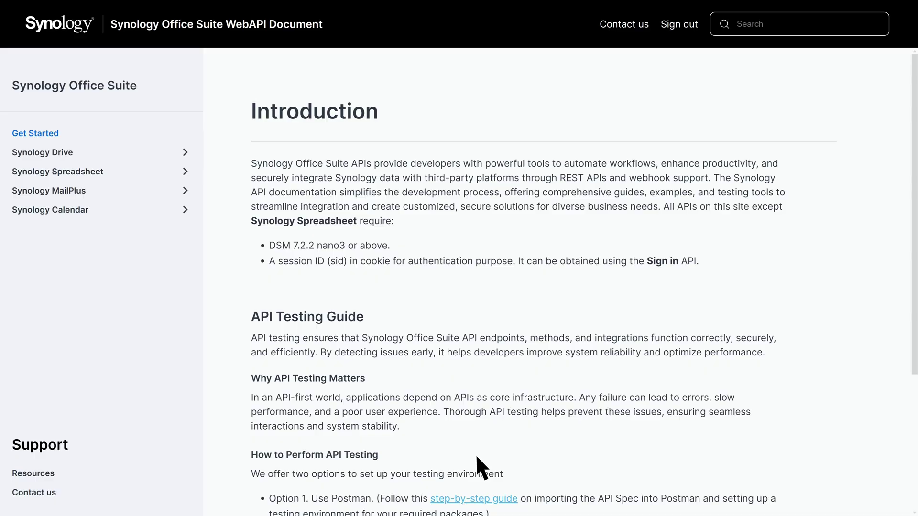
pyautogui.click(99, 210)
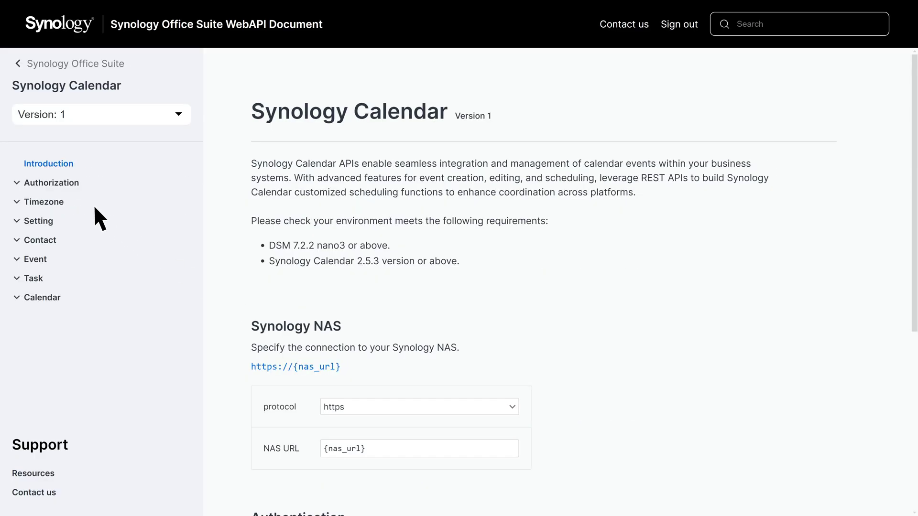
pyautogui.click(95, 184)
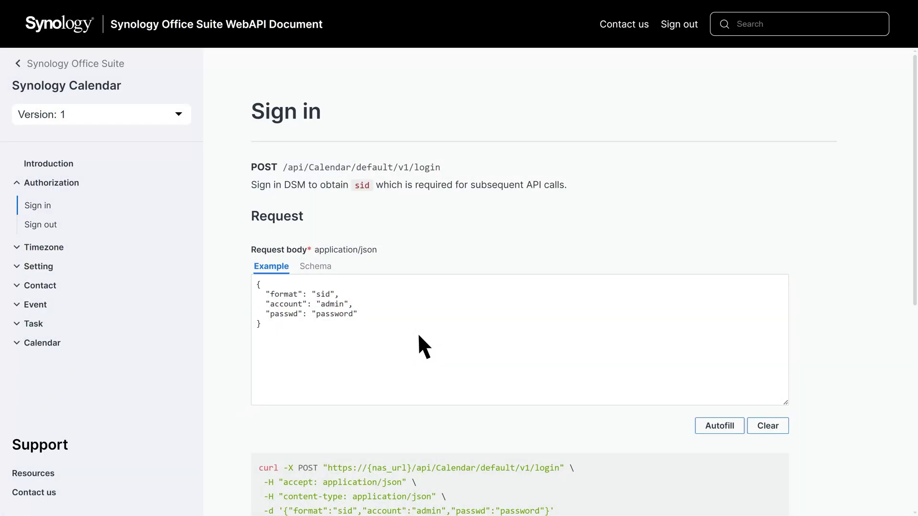
# Replace the sample account 'admin' with your username in the sign-in request and copy its curl command.
pyautogui.doubleClick(332, 304)
pyautogui.write('david')
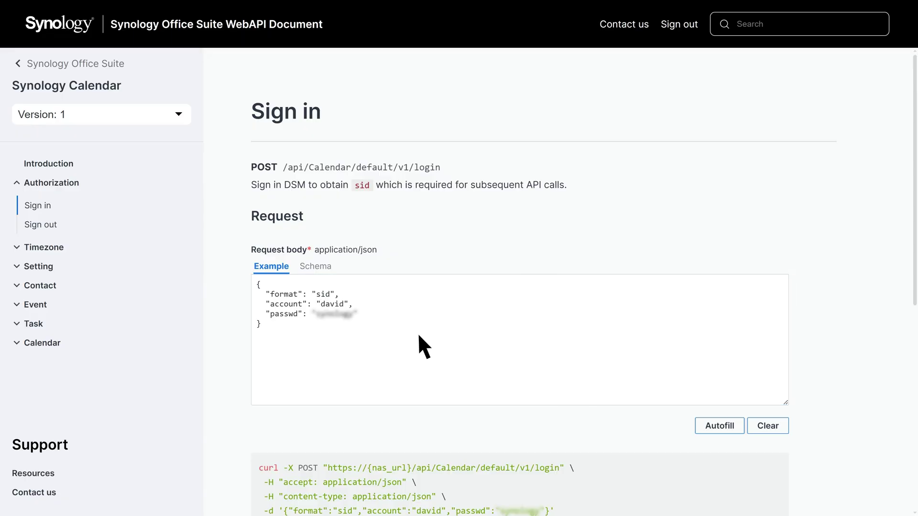
pyautogui.scroll(-3, 464, 364)
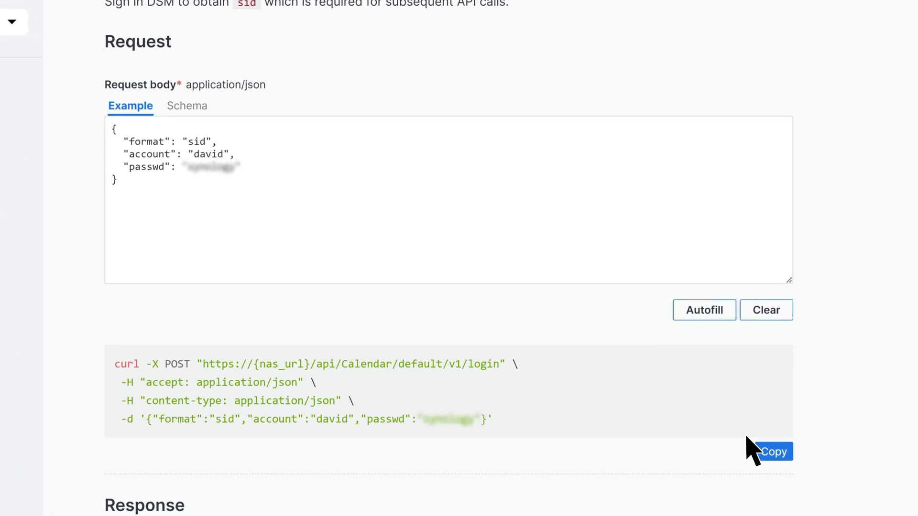
pyautogui.click(772, 396)
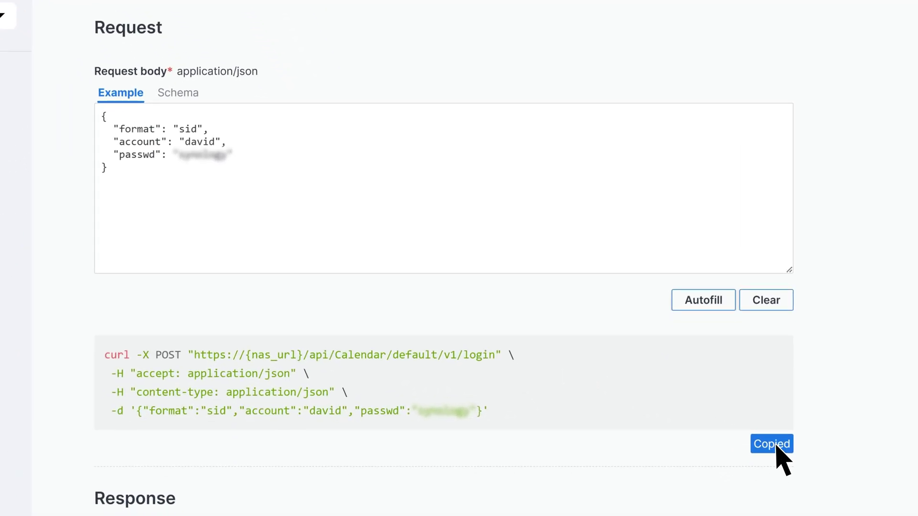
# Set the NAS URL to tutorials.synology.me:5001, apply the session ID, and open List Timezone.
pyautogui.click(67, 162)
pyautogui.scroll(-2, 231, 203)
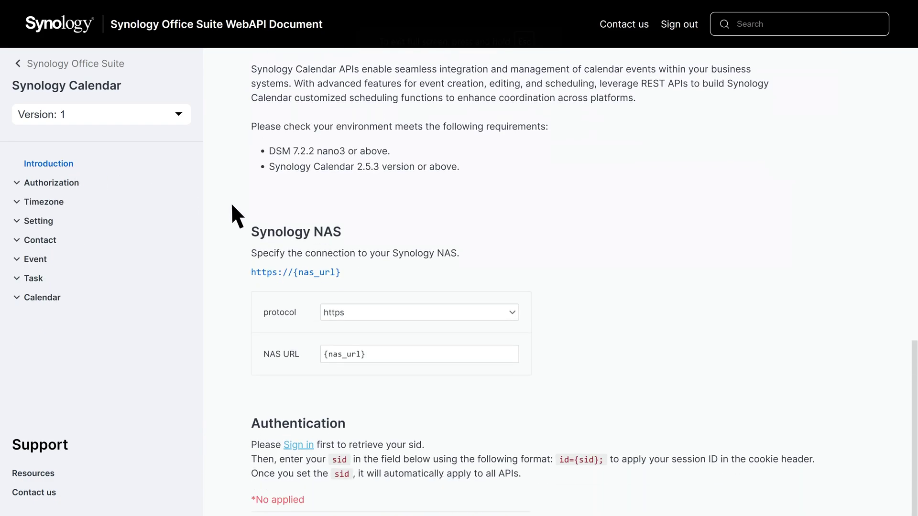
pyautogui.tripleClick(460, 262)
pyautogui.hotkey('ctrl', 'v')
pyautogui.scroll(-2, 457, 264)
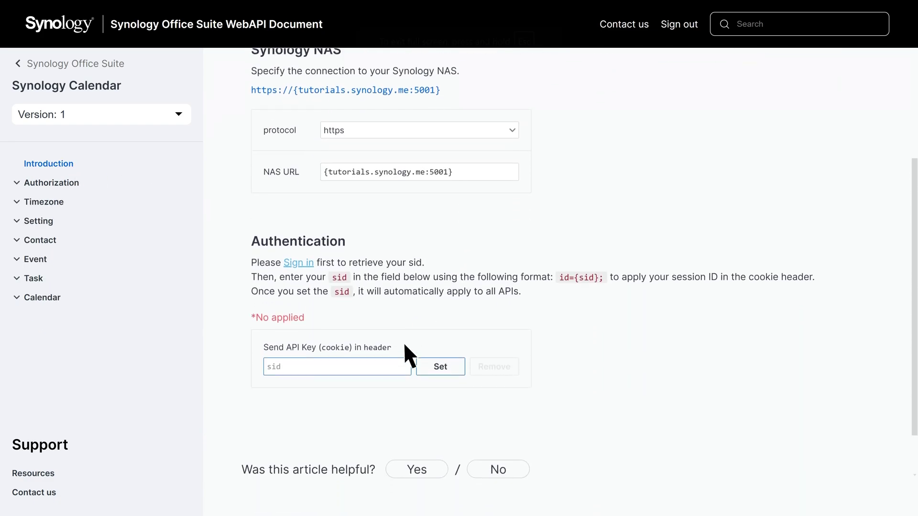
pyautogui.click(394, 354)
pyautogui.write('id={1523624}')
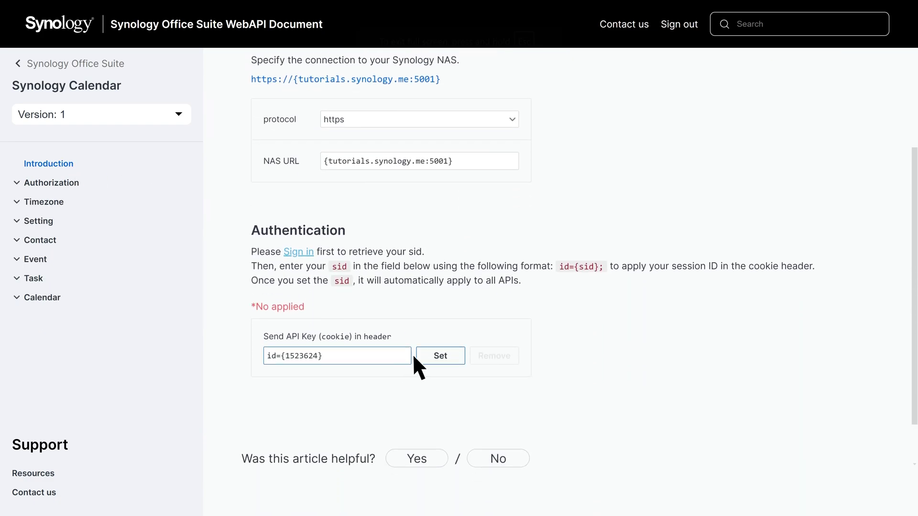
pyautogui.click(441, 356)
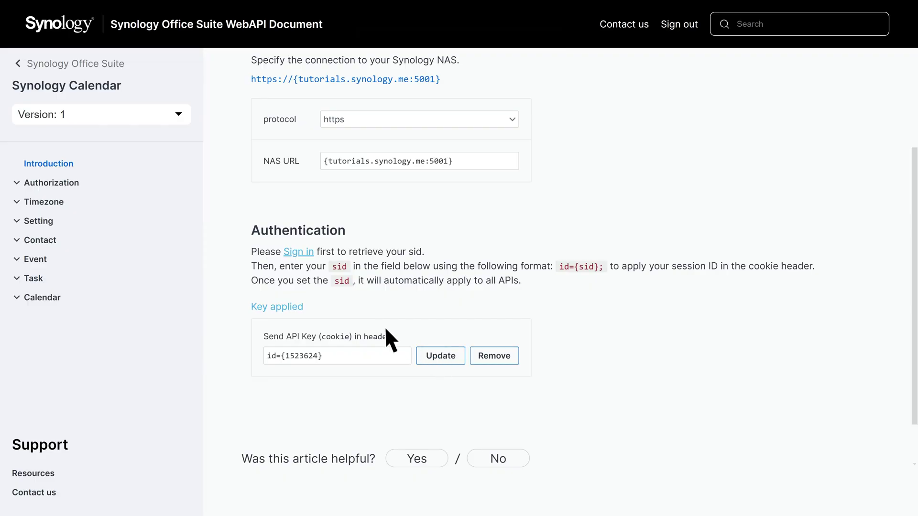
pyautogui.click(119, 198)
pyautogui.click(118, 220)
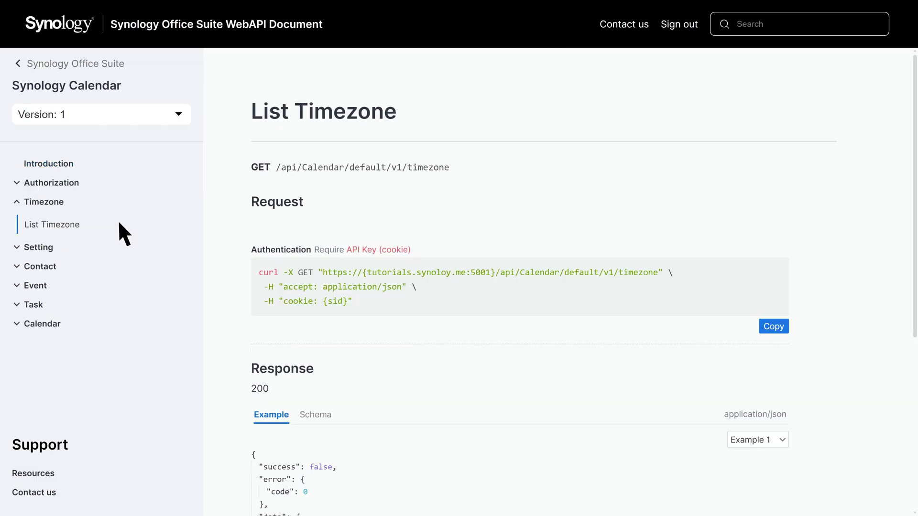
# View 'Obtain relevant user settings', then open the Event endpoint 'Create a new event'.
pyautogui.click(119, 223)
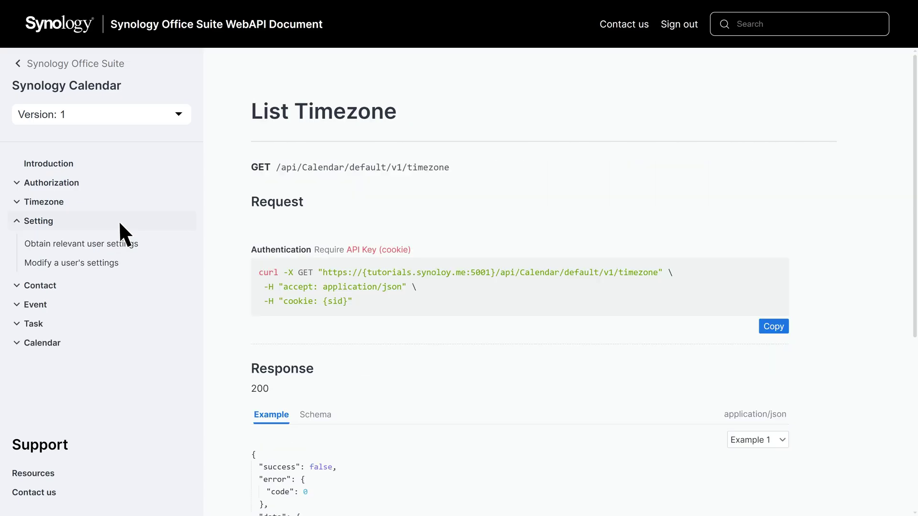
pyautogui.click(145, 244)
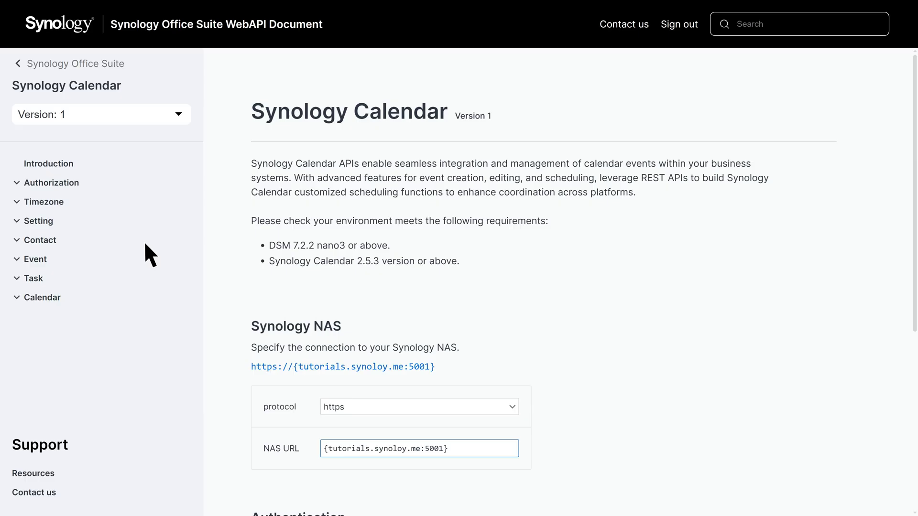
pyautogui.click(53, 259)
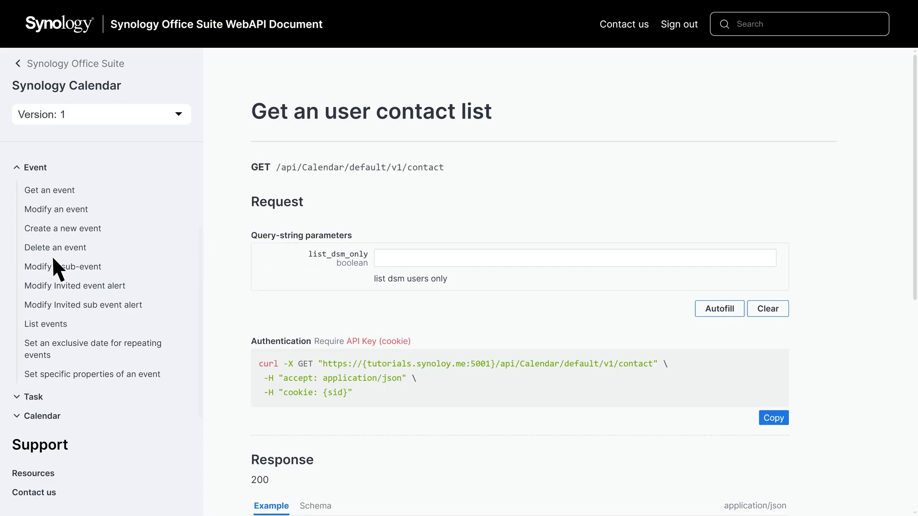
pyautogui.click(52, 228)
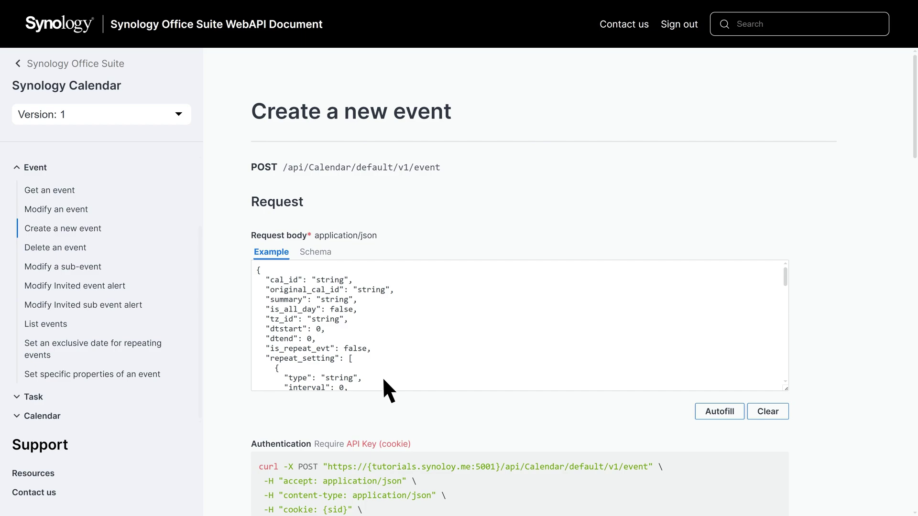
# Read the Create a new event request schema, then go to the Office Suite API Testing Guide.
pyautogui.click(317, 253)
pyautogui.scroll(-3, 316, 253)
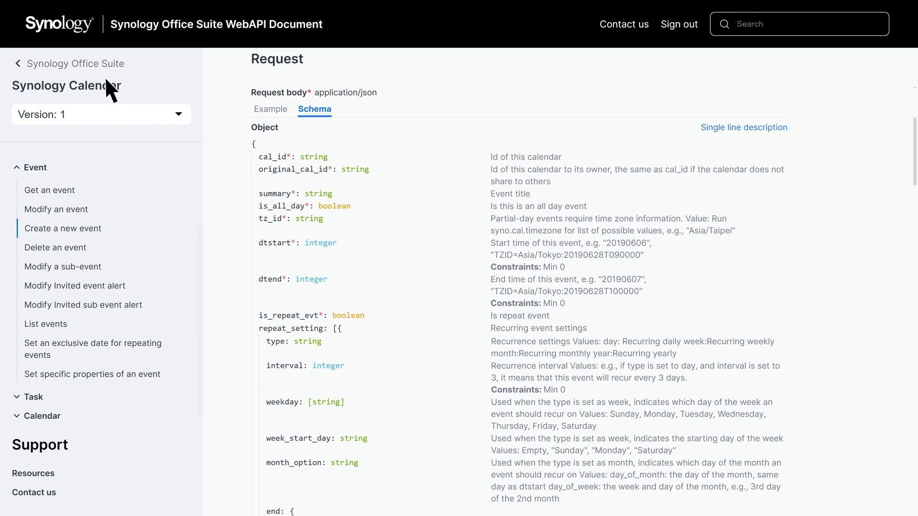
pyautogui.click(43, 64)
pyautogui.scroll(-3, 478, 282)
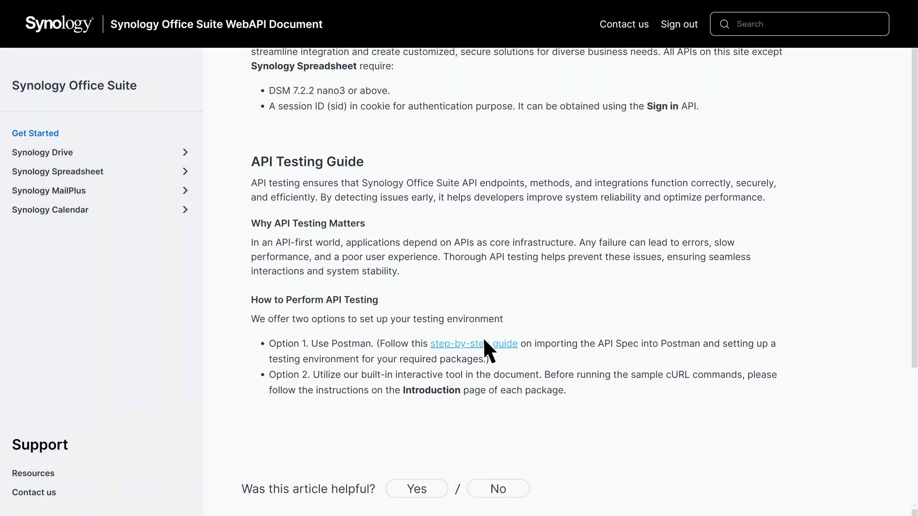
# From the Resources page, launch the Synology Office Suite API GPT in ChatGPT.
pyautogui.click(62, 473)
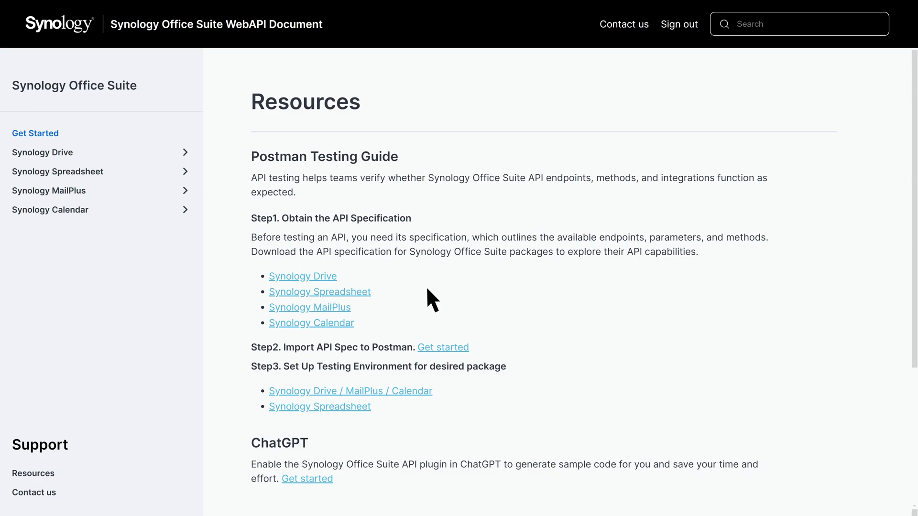
pyautogui.scroll(-3, 426, 289)
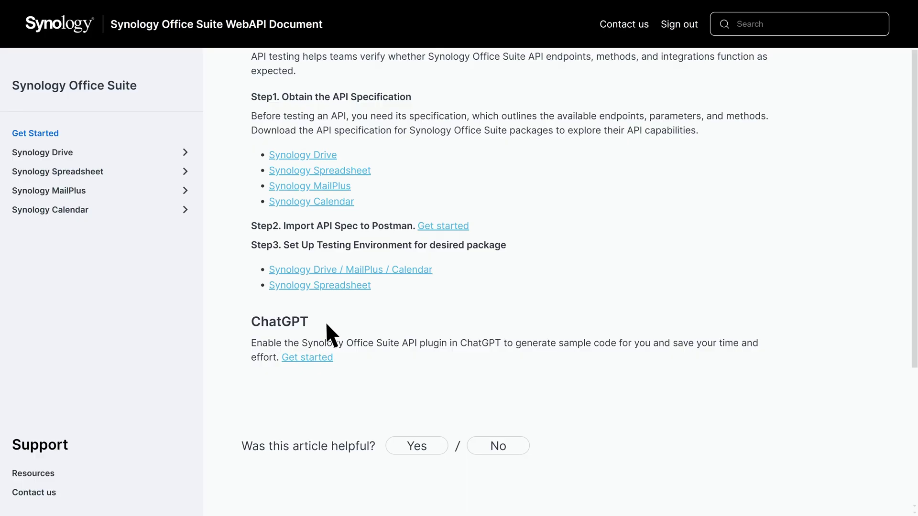
pyautogui.click(317, 359)
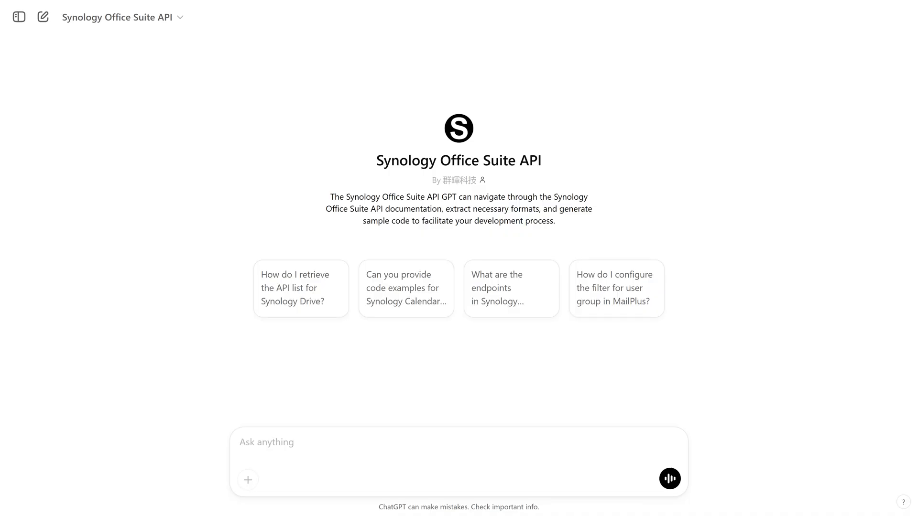